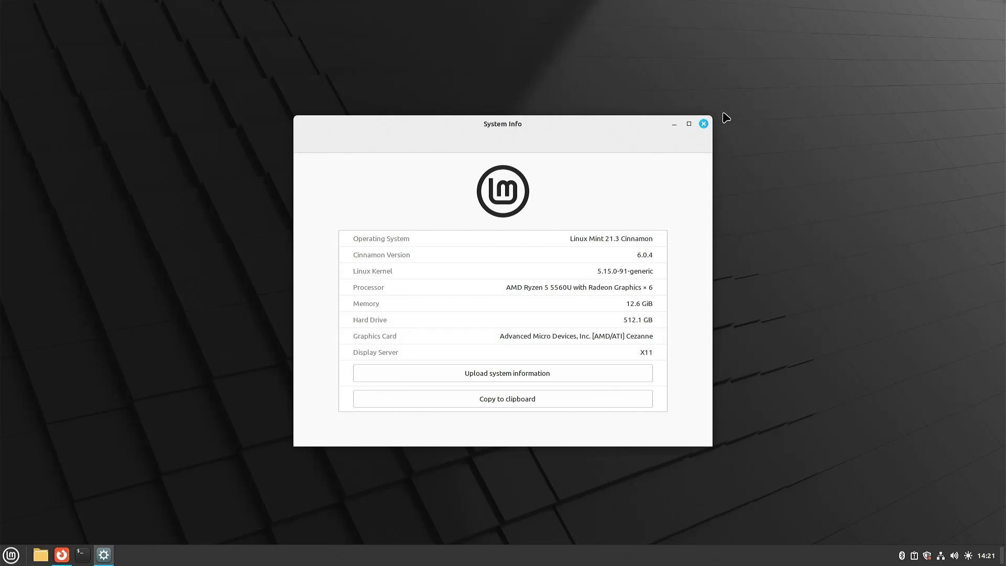
Close System Info and create a Timeshift snapshot of Linux Mint 21.3 after authenticating
click(705, 124)
key(super)
text(timel)
key(Return)
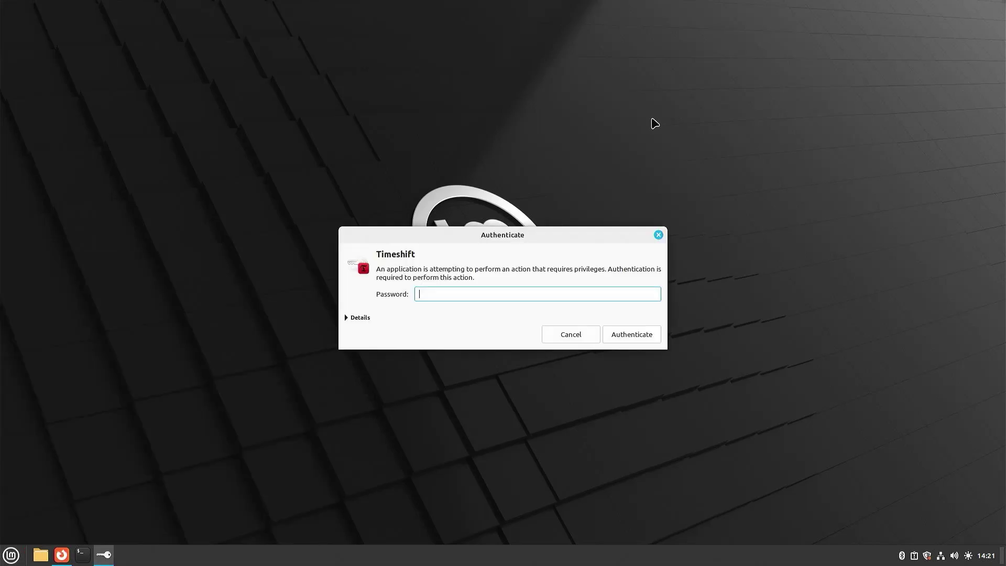
key(Return)
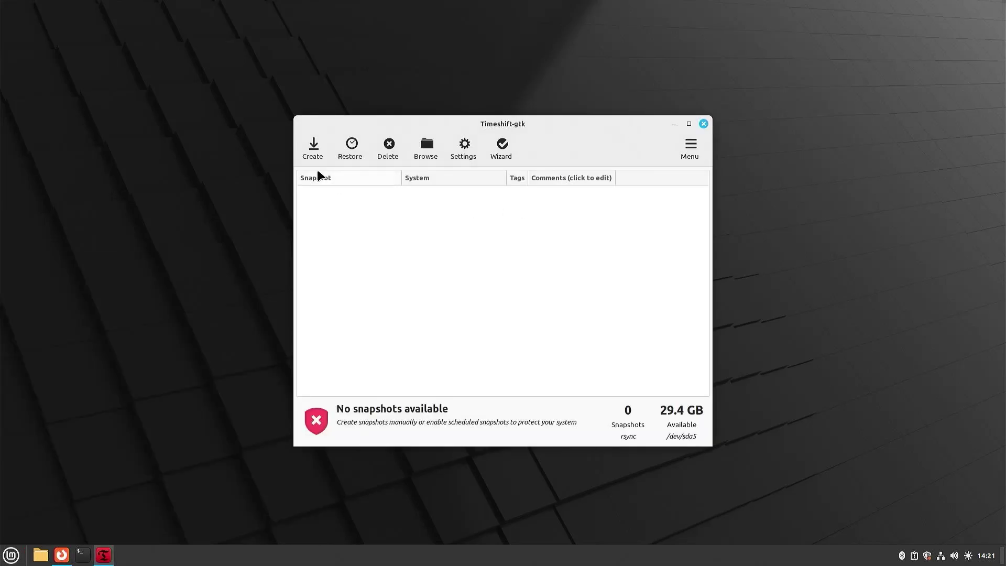
click(312, 151)
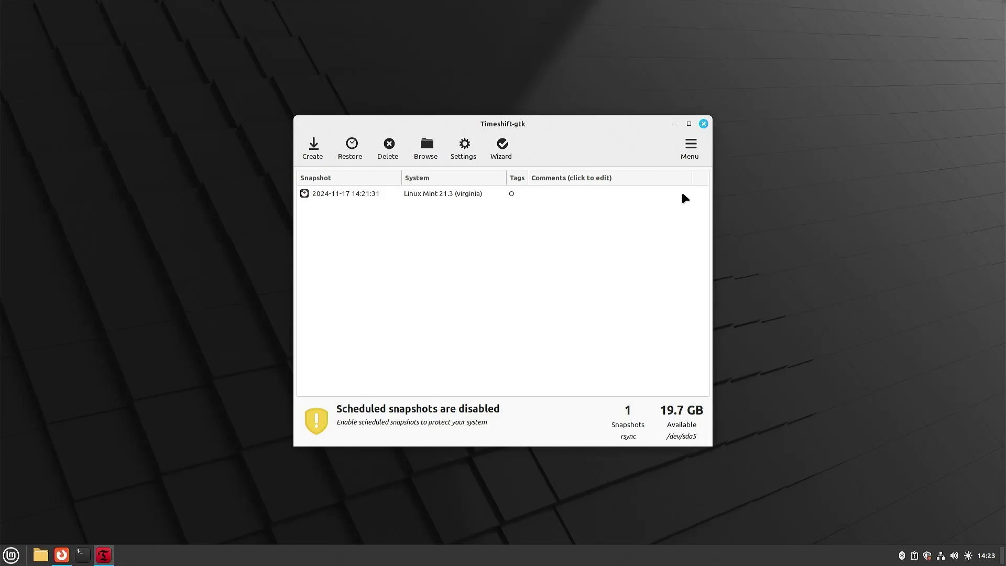
Close Timeshift, confirm Software Sources lists no PPAs, and return to the Firefox upgrade guide
click(704, 124)
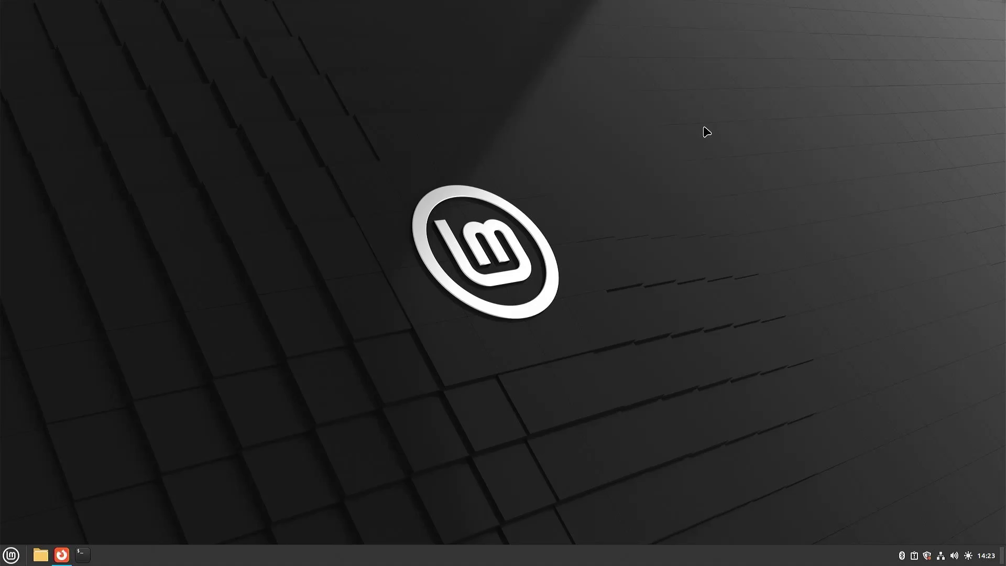
key(super)
text(sof)
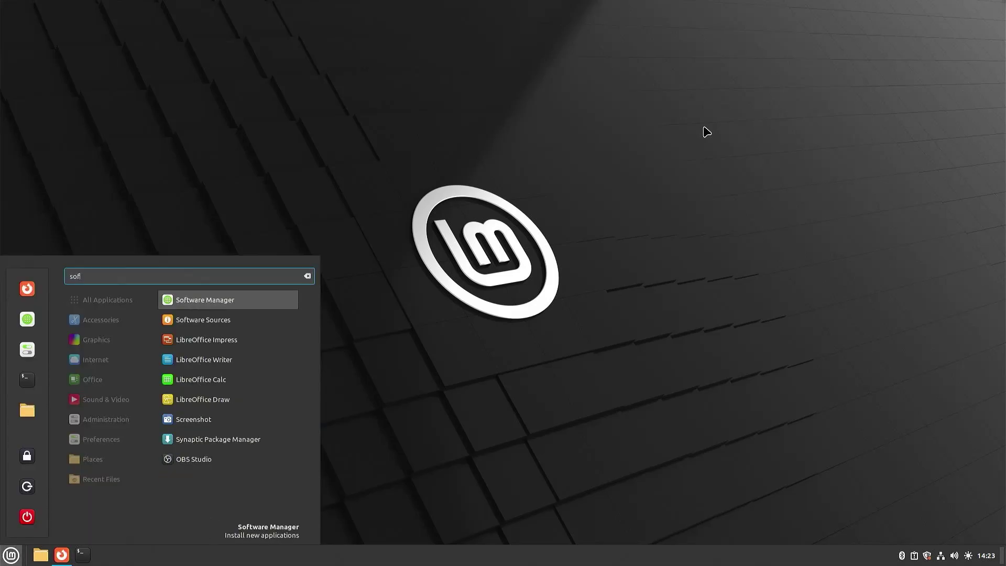
text(tware)
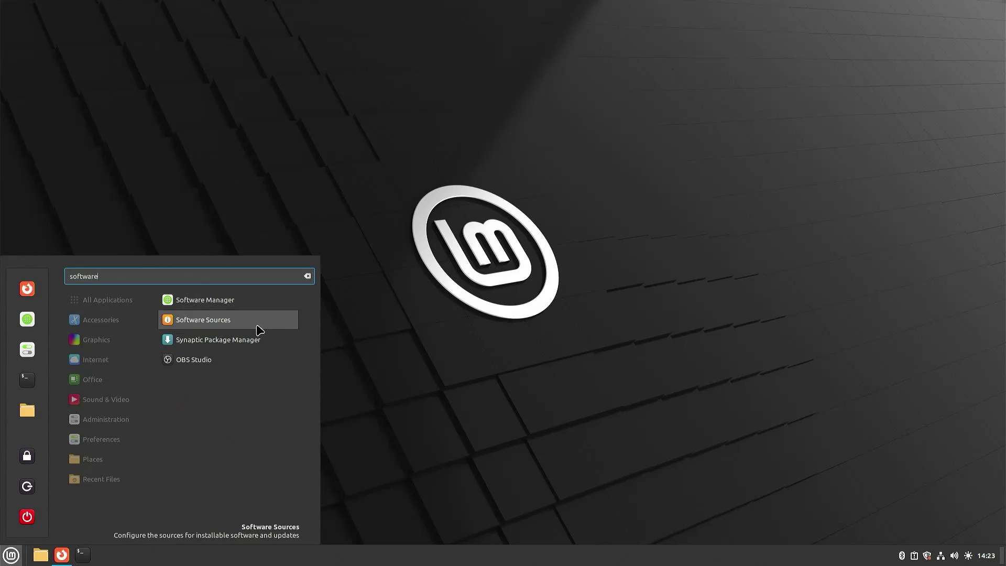
click(257, 323)
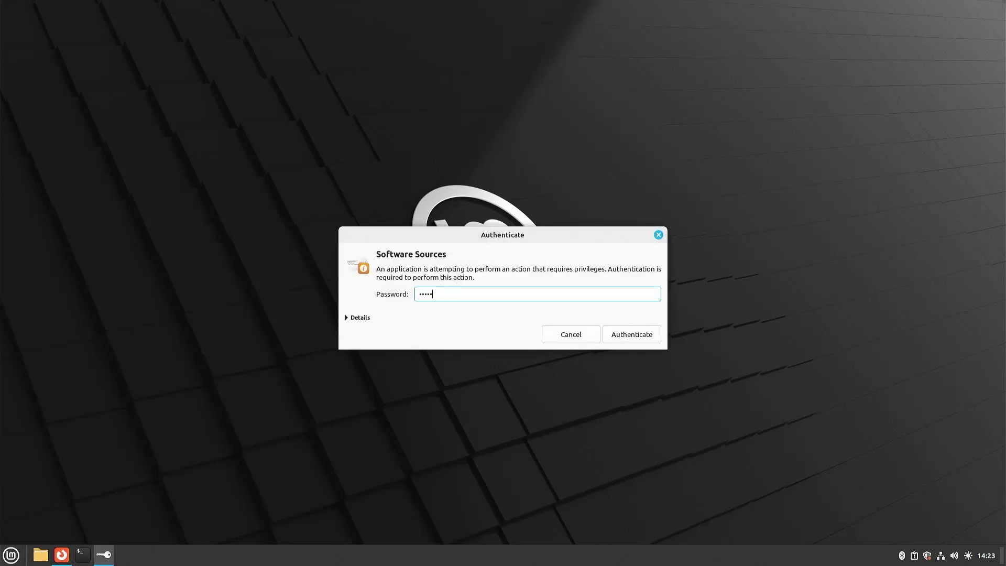
key(Return)
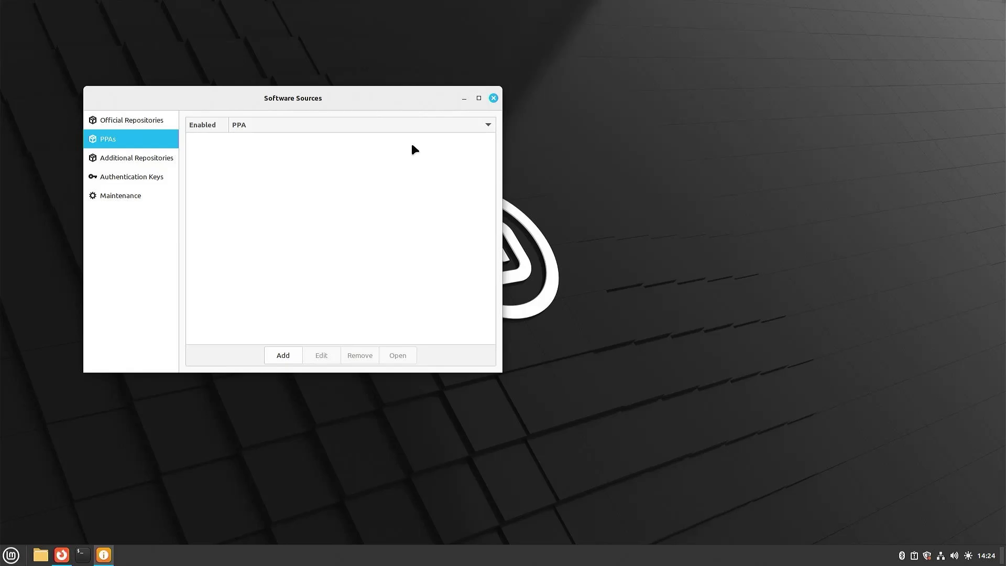
click(494, 98)
click(61, 555)
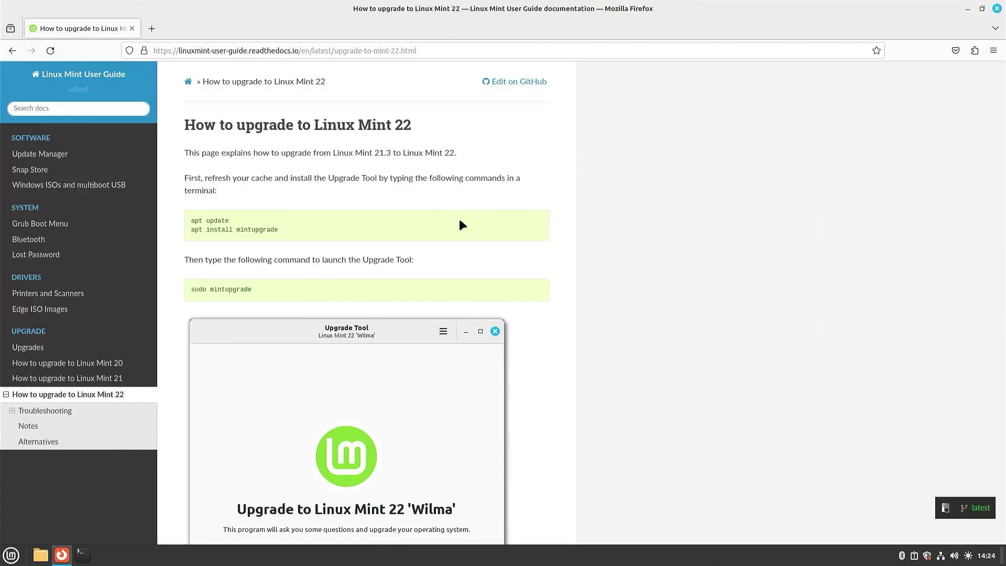
Refresh package lists with sudo apt update, then install mintupgrade, confirming with y
key(super)
text(terminal)
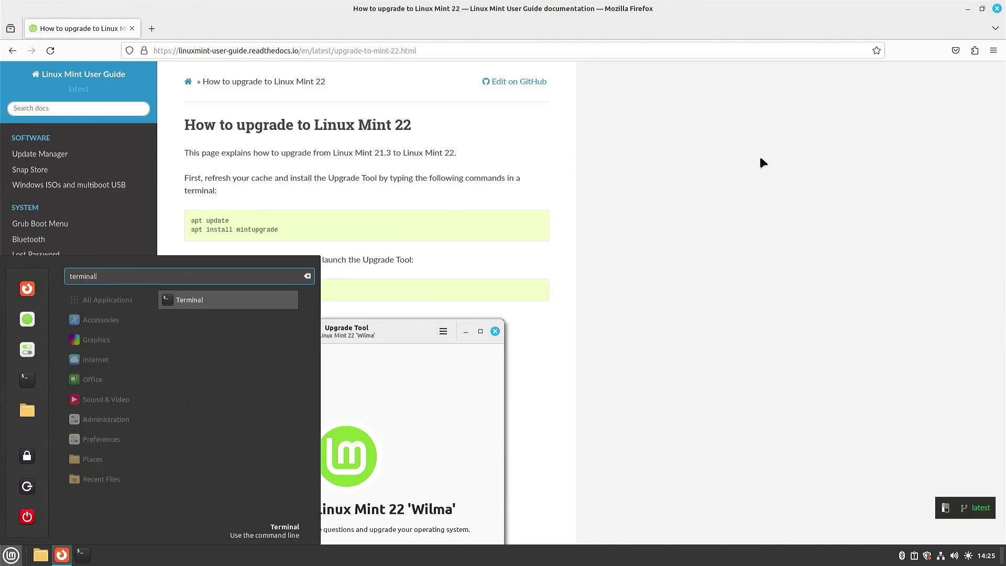
key(Return)
text(apt upd)
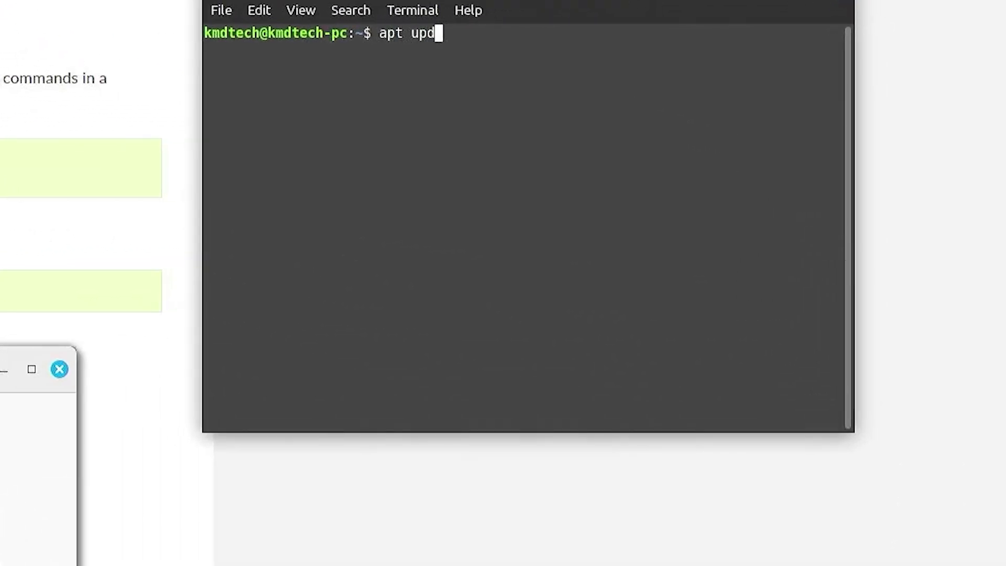
text(ate)
key(Return)
text(********)
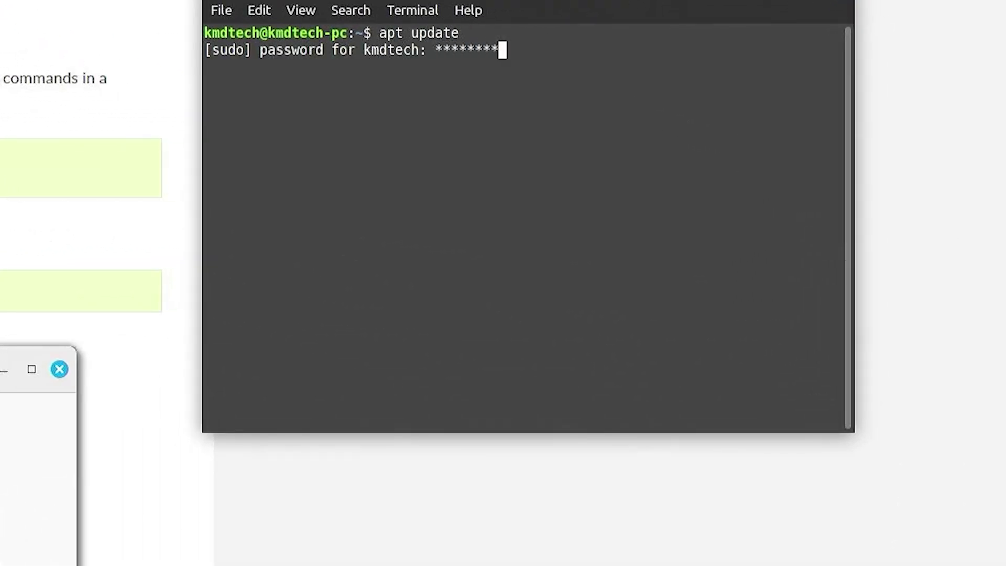
key(Return)
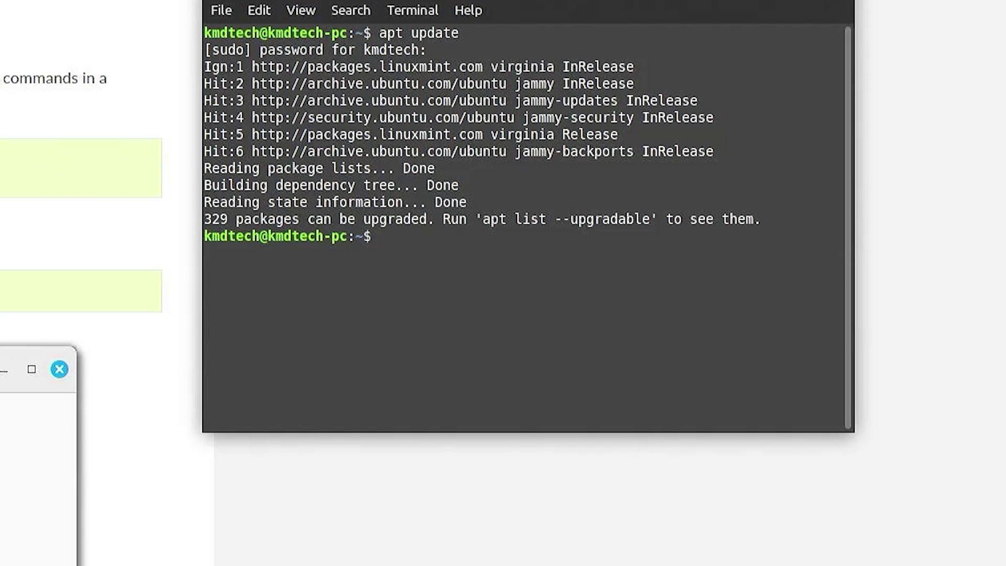
text(apt install )
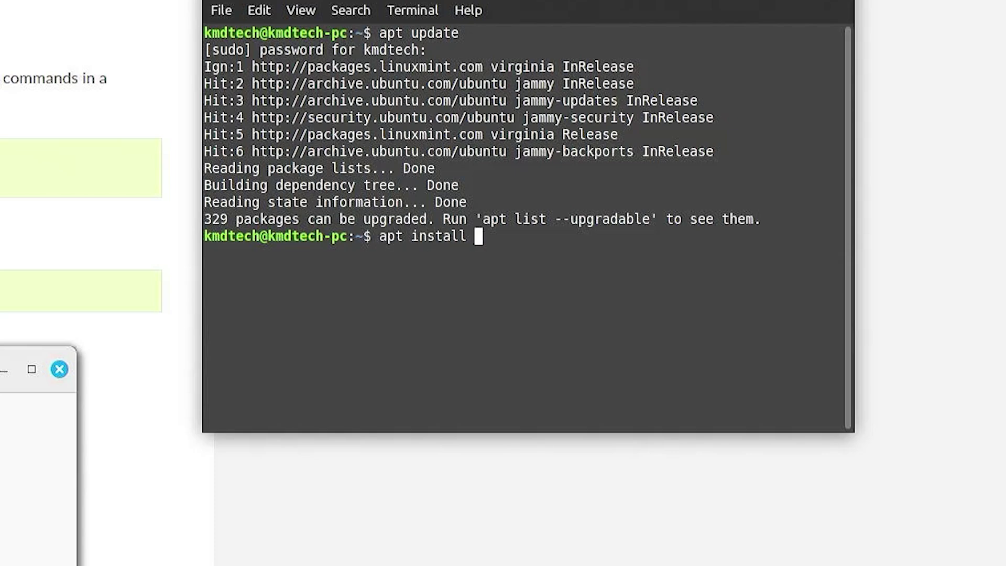
text(mintupgrade)
key(Return)
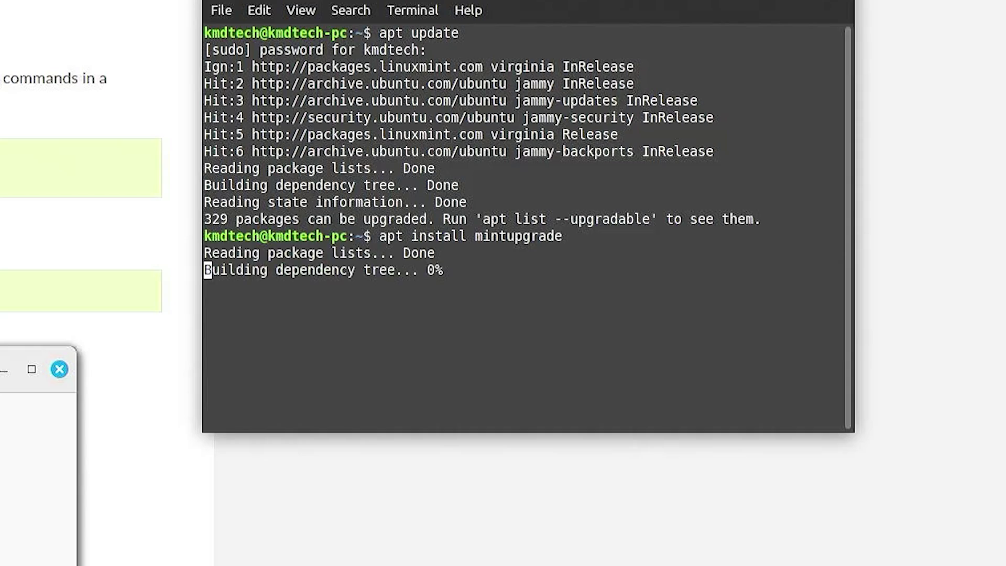
text(y)
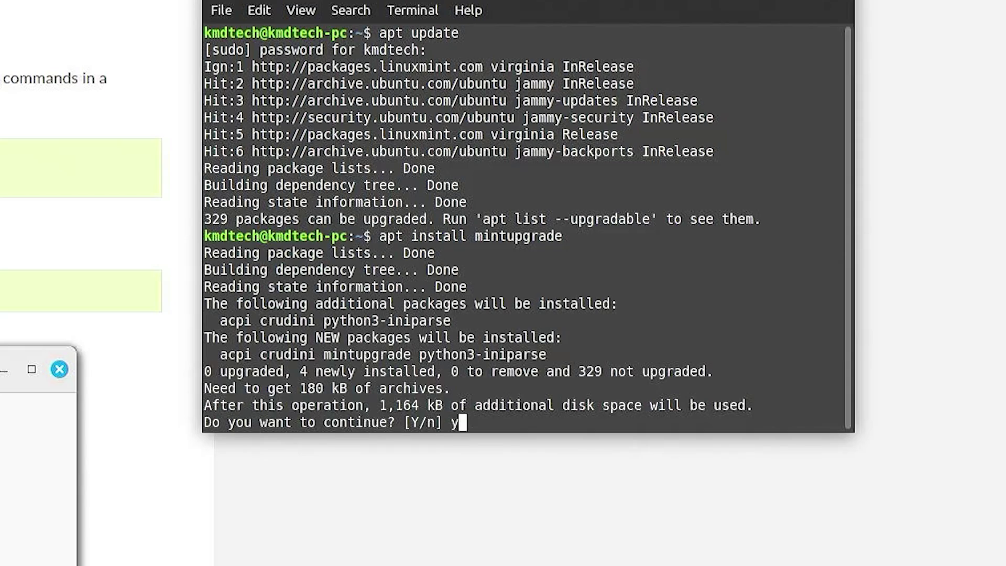
key(Return)
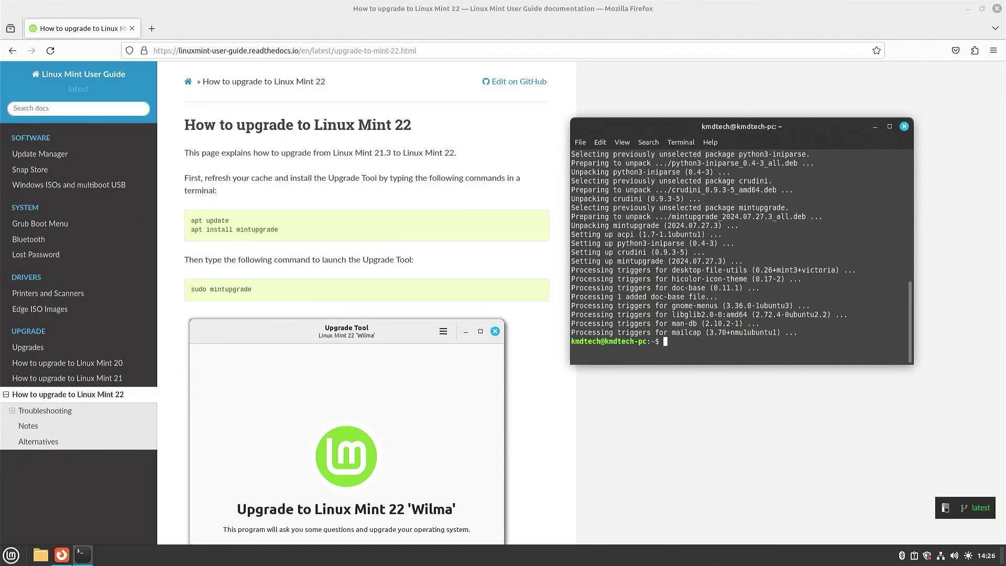
text(sudo mintupg)
text(rade)
Run sudo mintupgrade and its Phase 1 checks, which report the system out of date, then close it
key(Return)
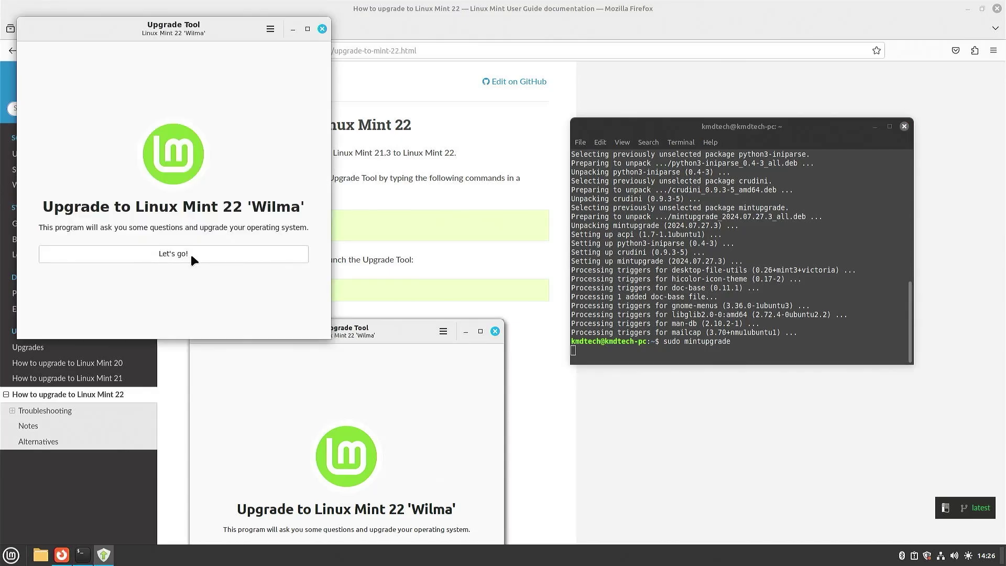
click(190, 253)
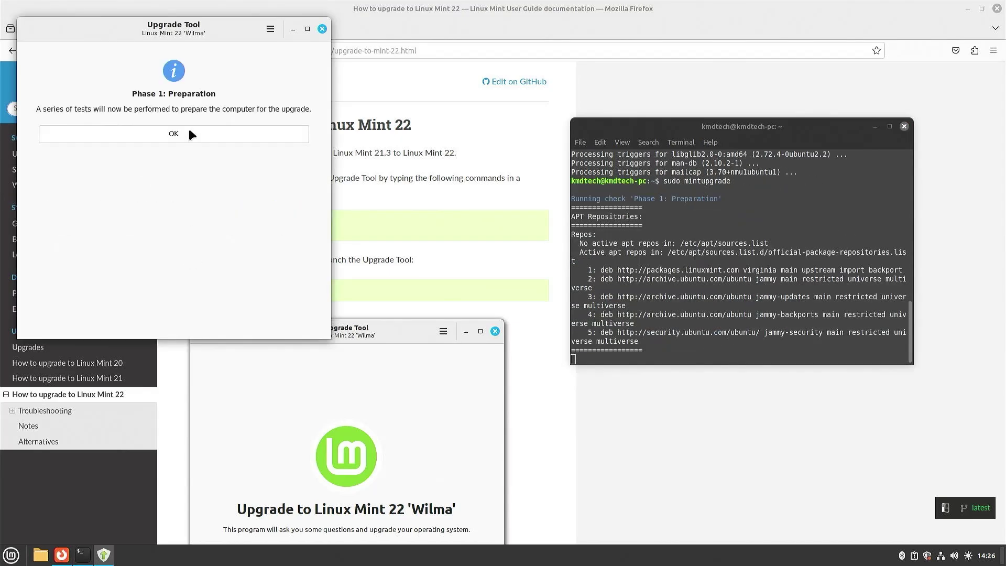
click(187, 127)
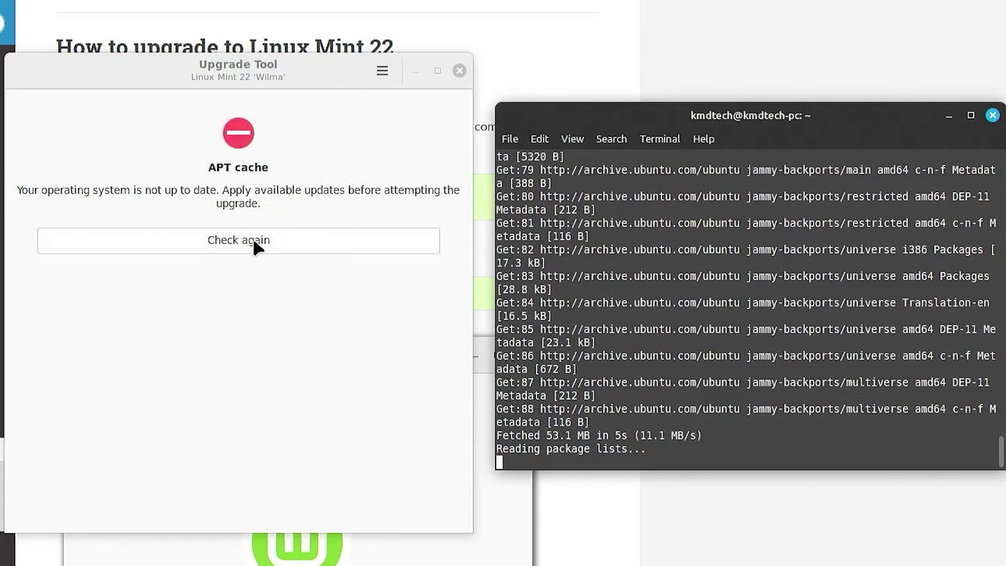
click(459, 70)
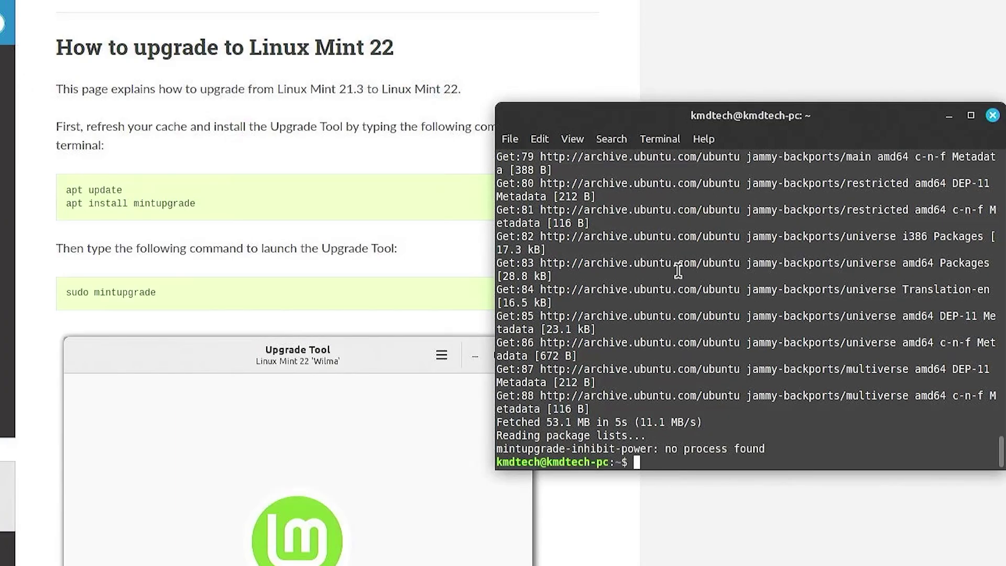
text(apt )
text(upgrade)
Run apt upgrade and confirm installing the 329 pending package upgrades
key(Return)
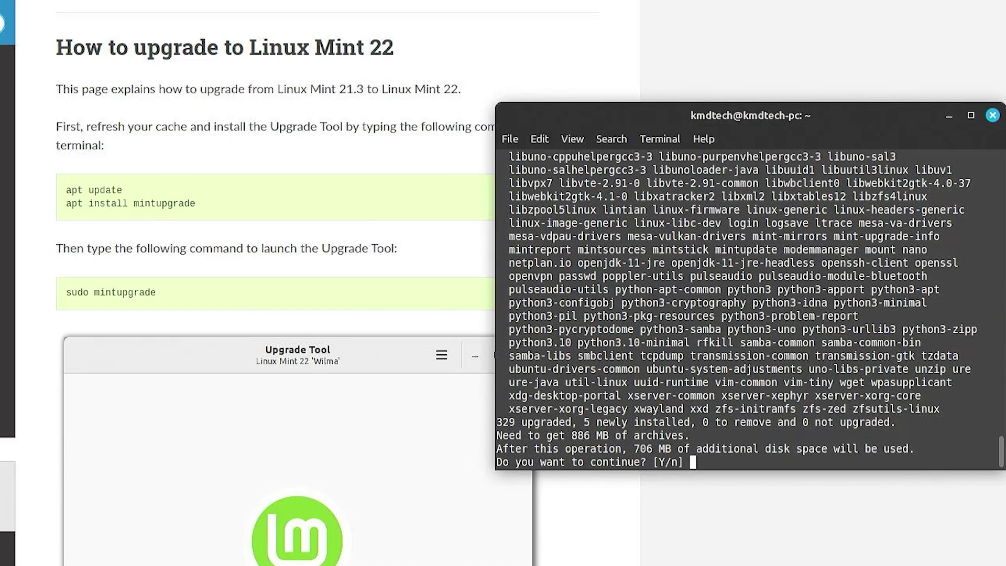
text(y)
key(Return)
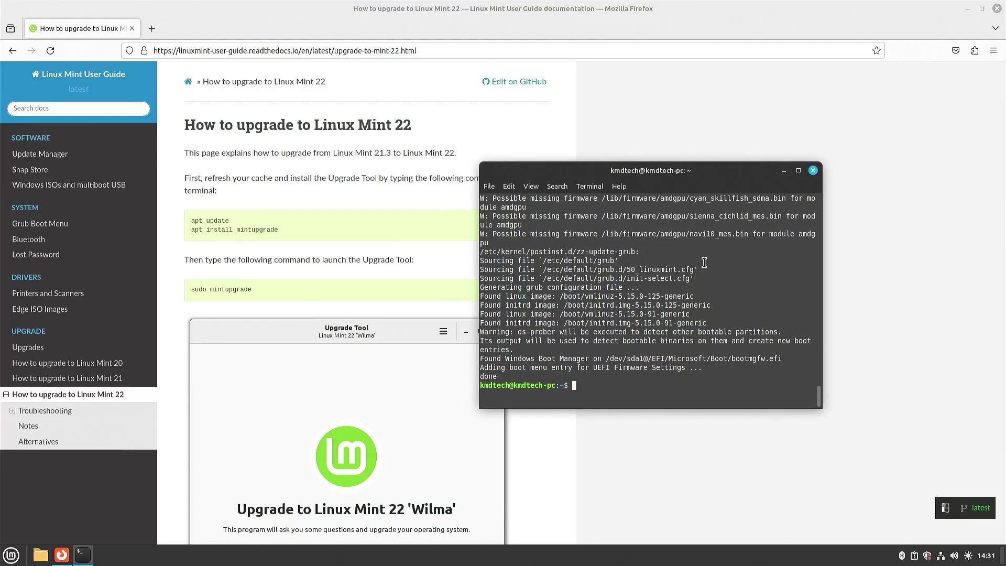
text(sudo mintupgrade)
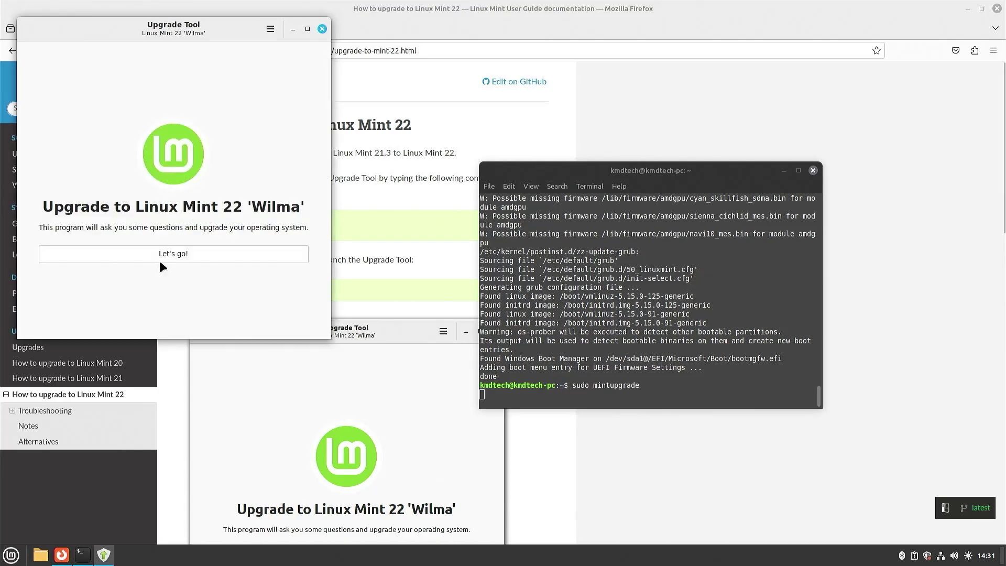
Start the Mint 22 upgrade, pass preparation checks, and inspect the 439 added and 133 removed packages
click(168, 255)
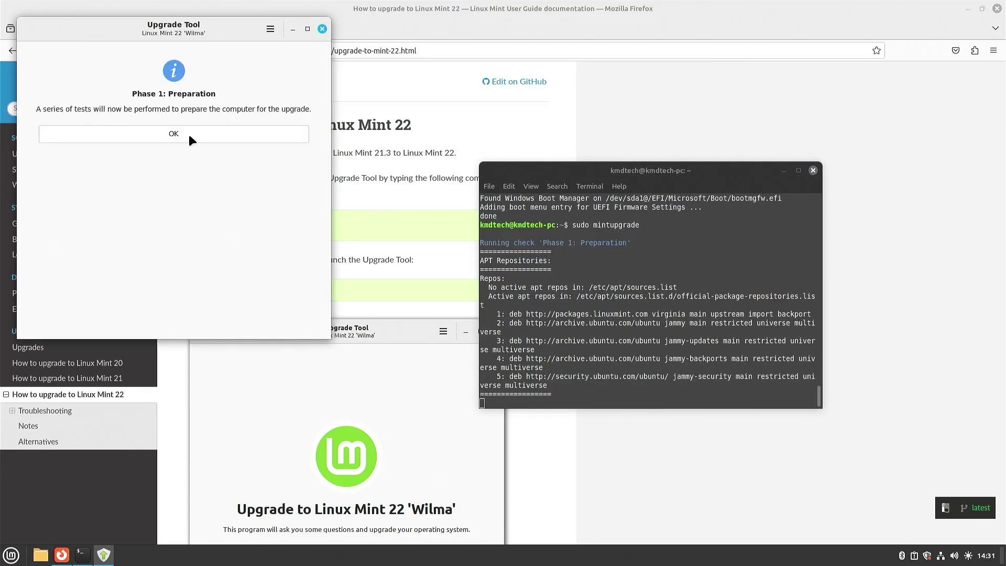
click(189, 135)
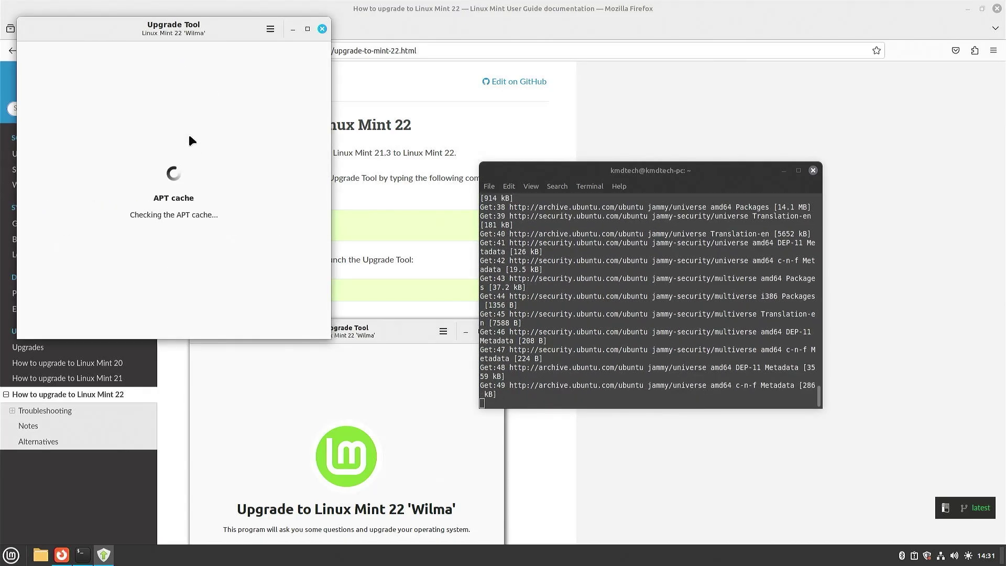
drag(198, 20, 344, 128)
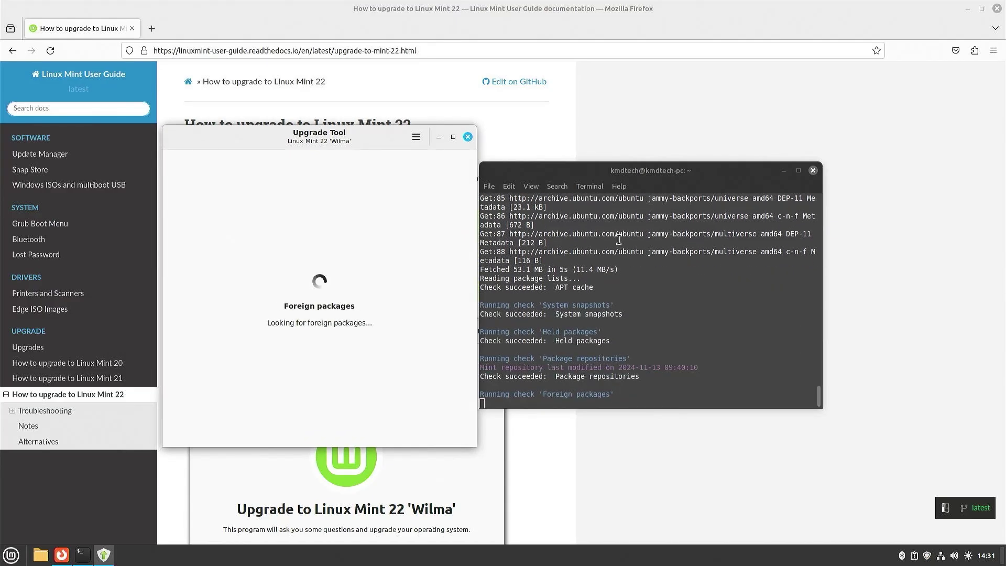
click(365, 250)
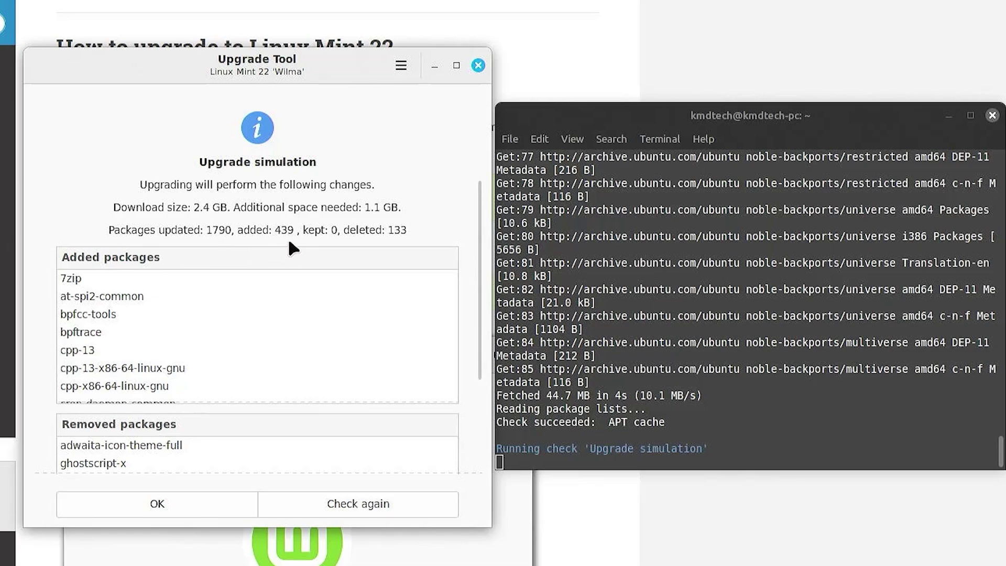
click(147, 279)
scroll(180, 292, down, 2)
scroll(179, 291, down, 3)
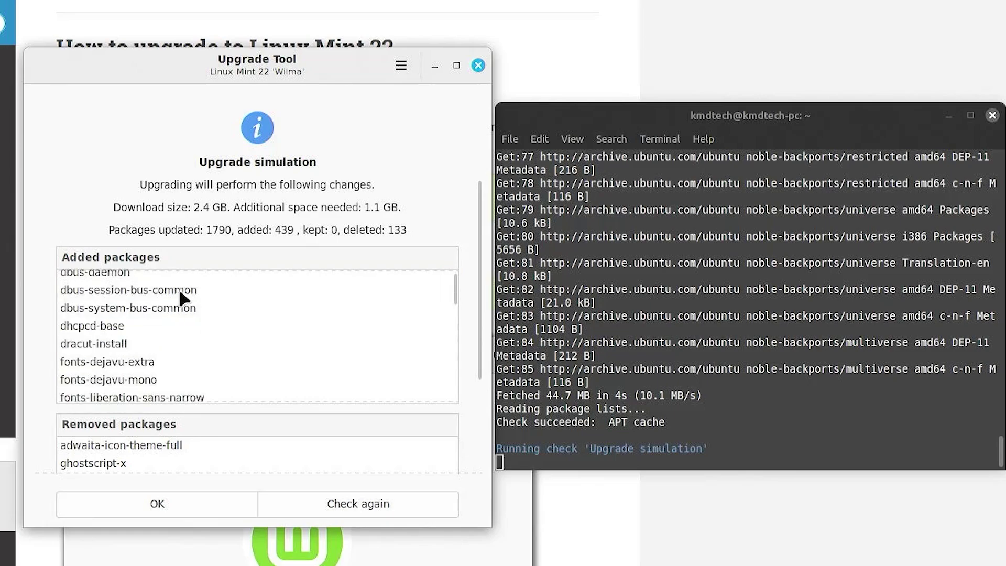
scroll(180, 293, up, 2)
scroll(172, 442, down, 2)
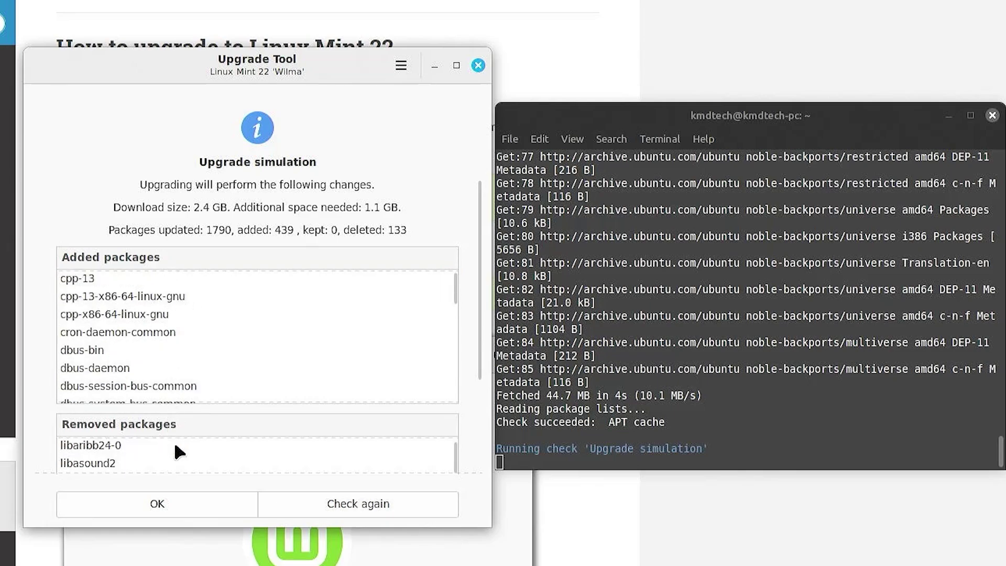
scroll(174, 441, down, 1)
drag(479, 323, 474, 411)
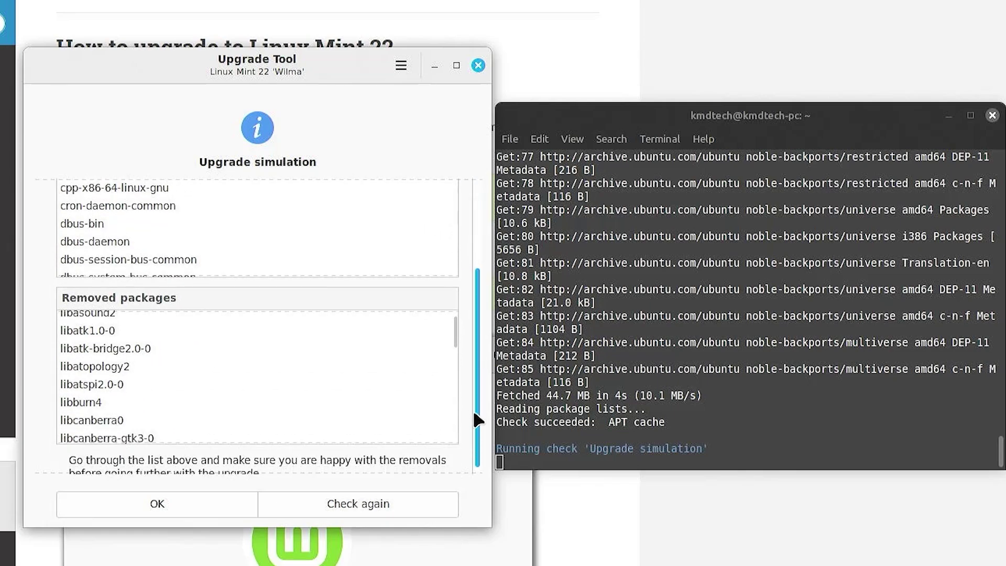
scroll(237, 370, down, 2)
scroll(204, 368, up, 3)
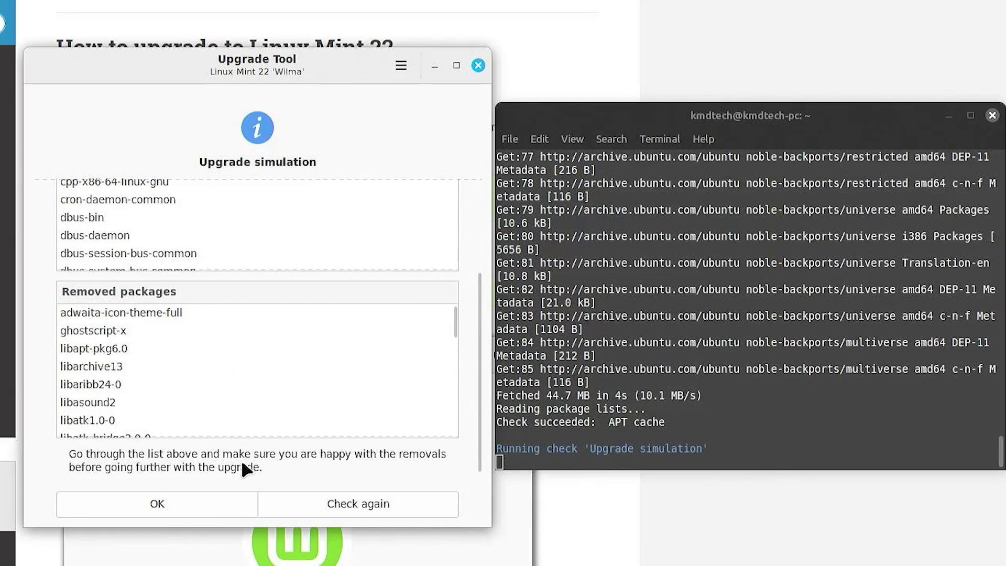
Accept the simulation, install the Mint 22 packages, and downgrade the foreign packages with Fix
click(183, 504)
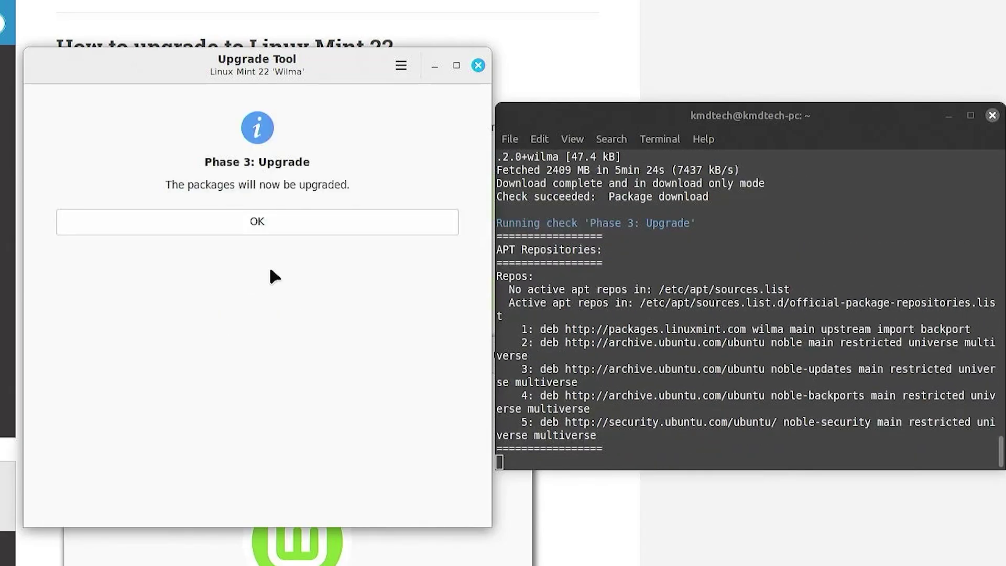
click(257, 223)
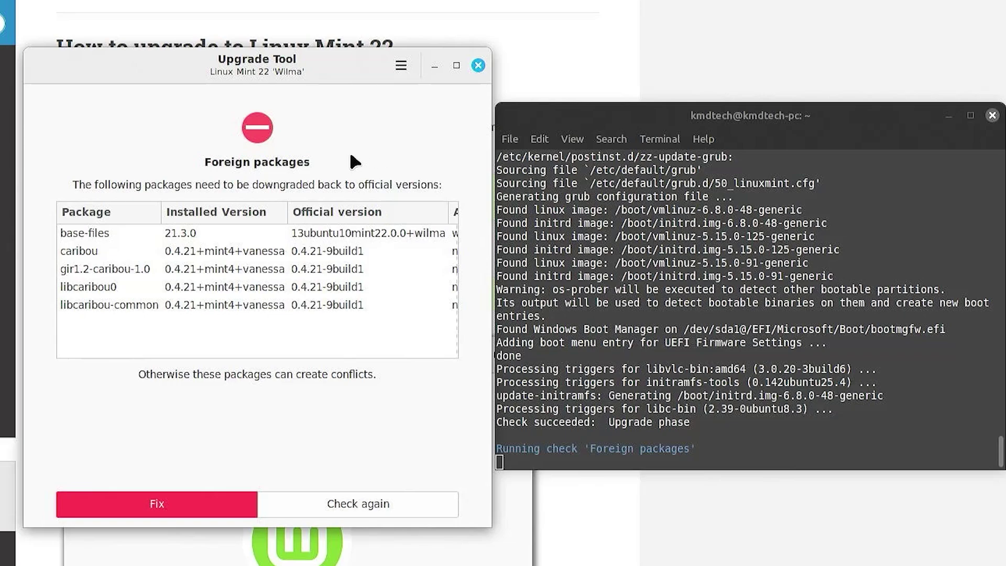
click(191, 503)
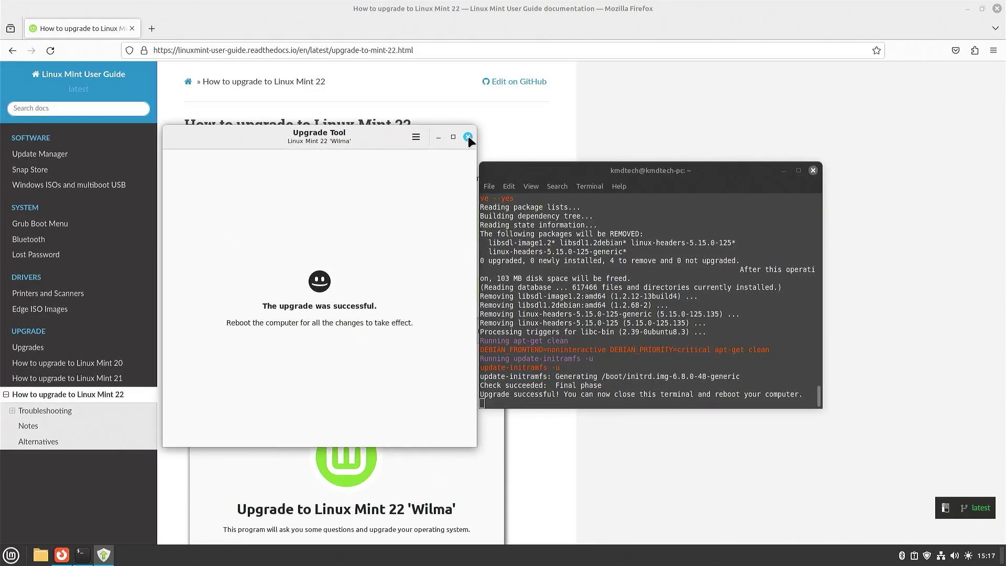
Close the Upgrade Tool, terminal and Firefox, then restart from the Menu's power options
click(469, 134)
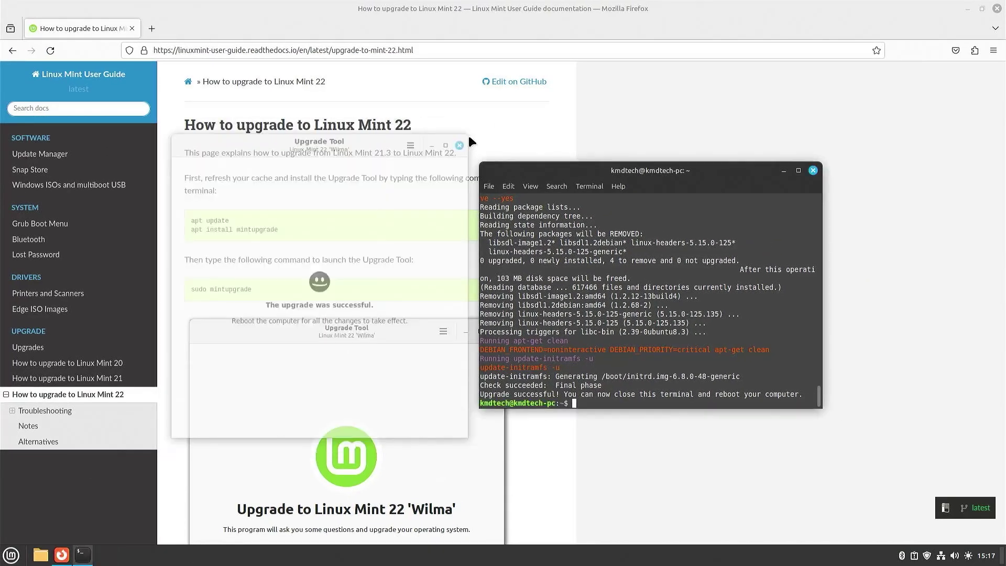
click(813, 170)
click(997, 8)
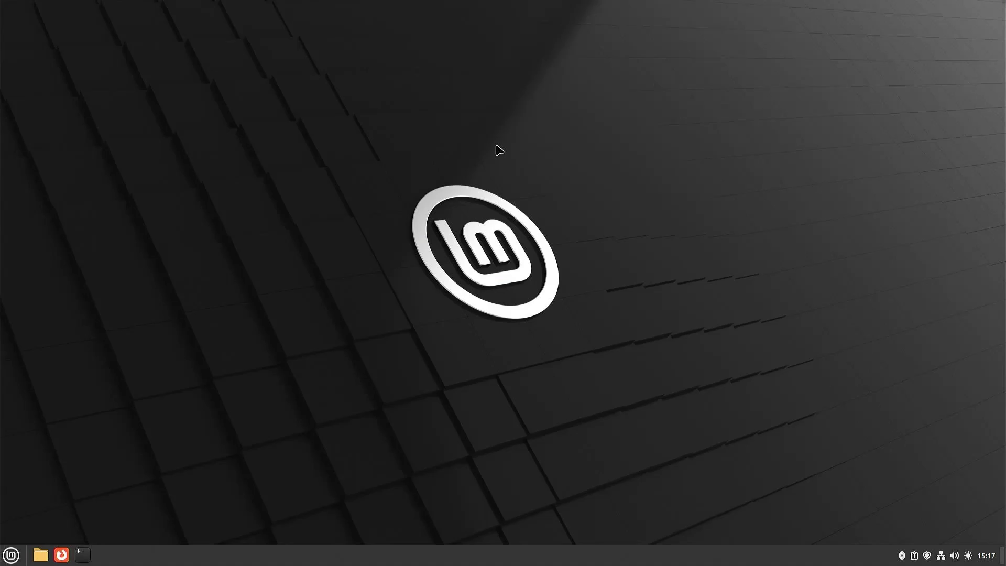
click(11, 555)
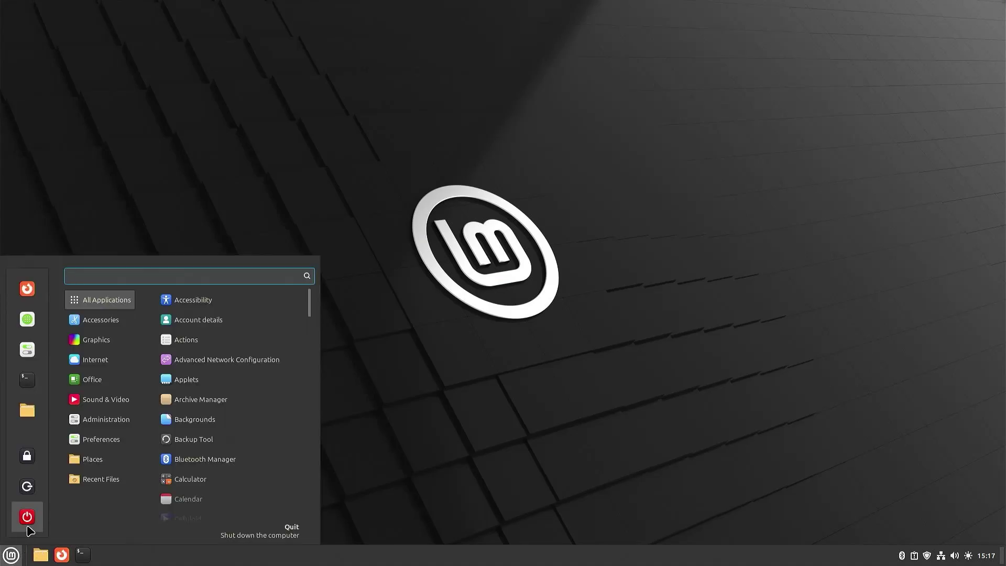
click(27, 519)
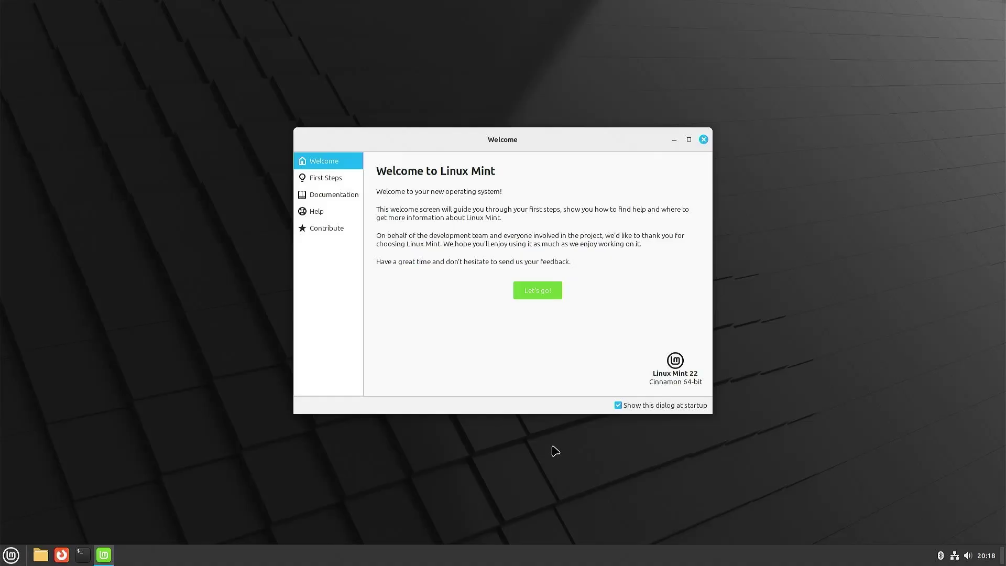
Launch System Info from a menu search for 'system info', showing Mint 22 with Cinnamon 6.2.9
click(10, 556)
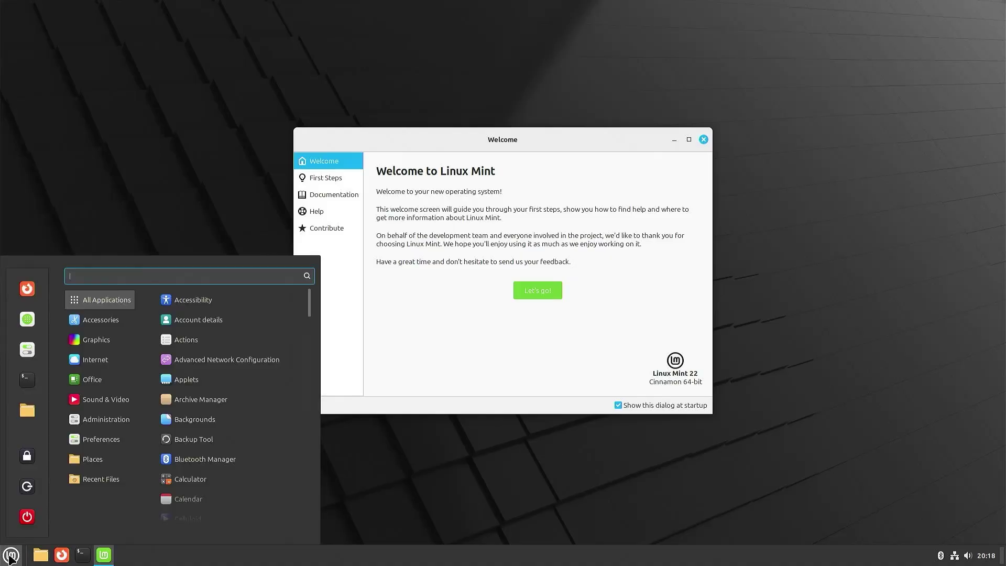
text(system info)
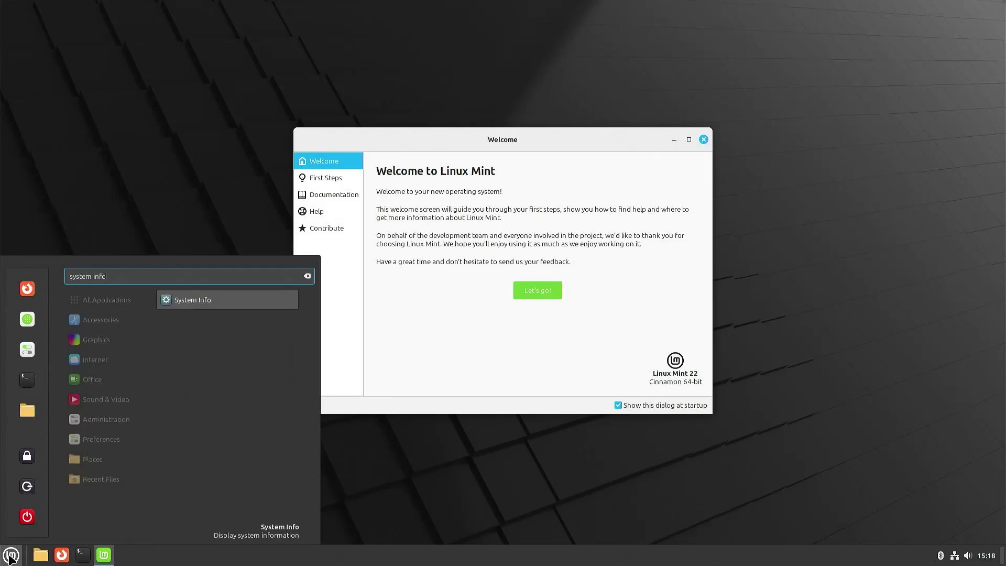
key(Return)
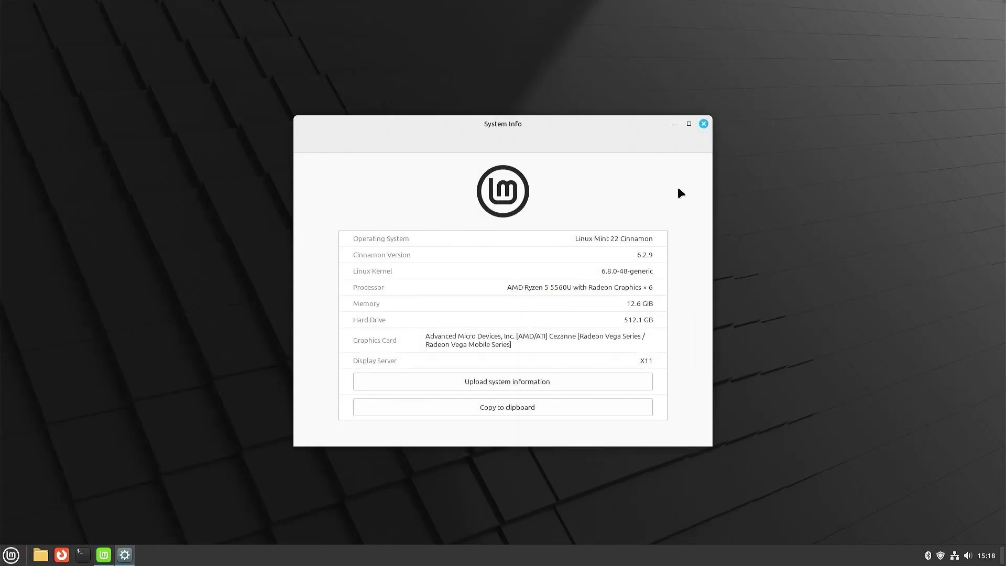